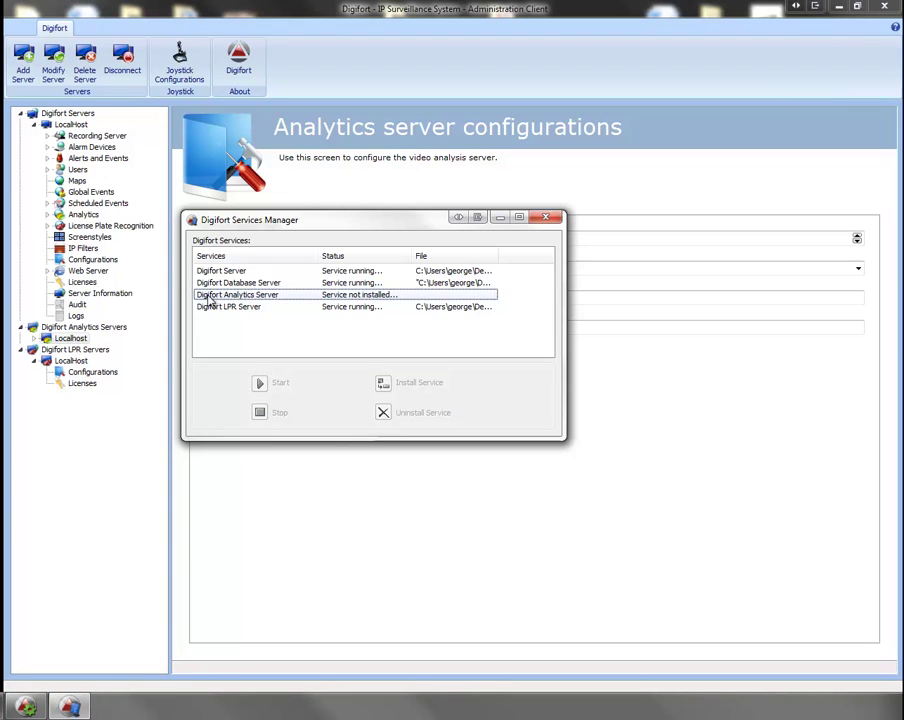
Step: Install and start the Digifort Analytics Server service, then close the Services Manager
left_click(276, 296)
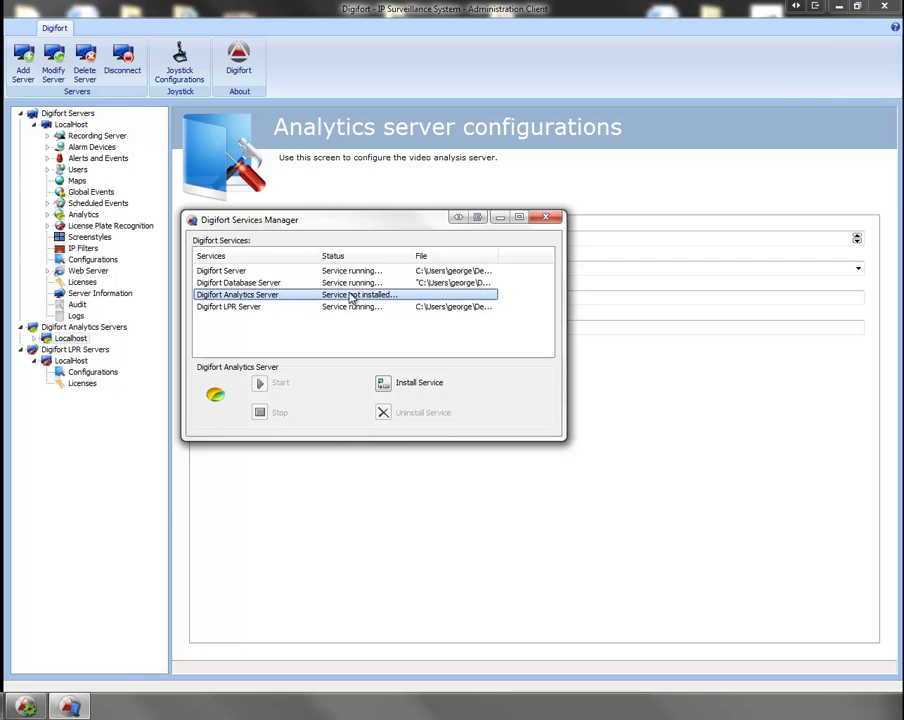
left_click(382, 386)
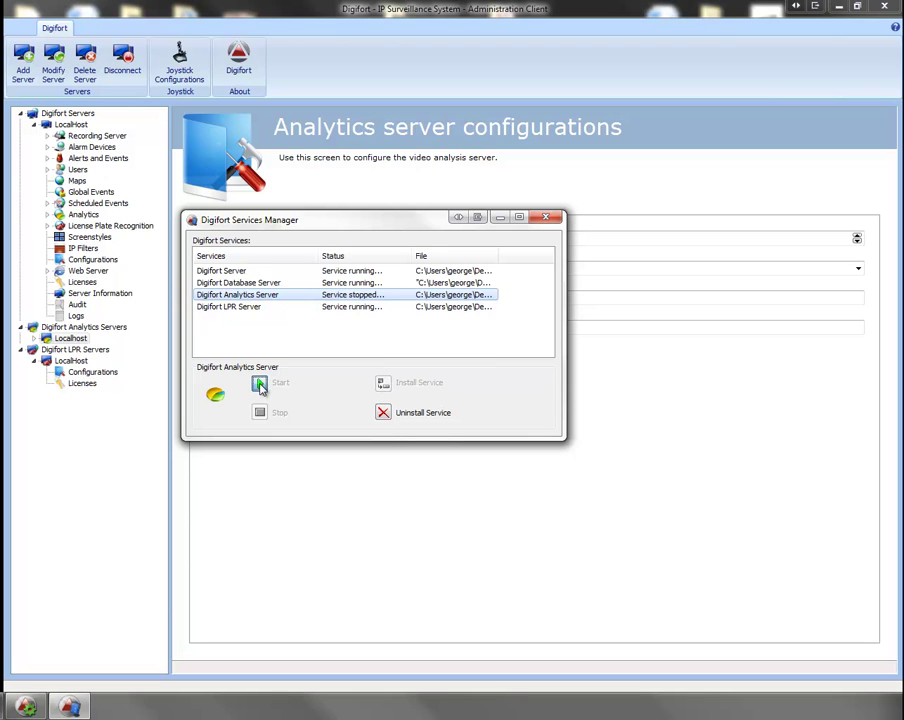
left_click(226, 298)
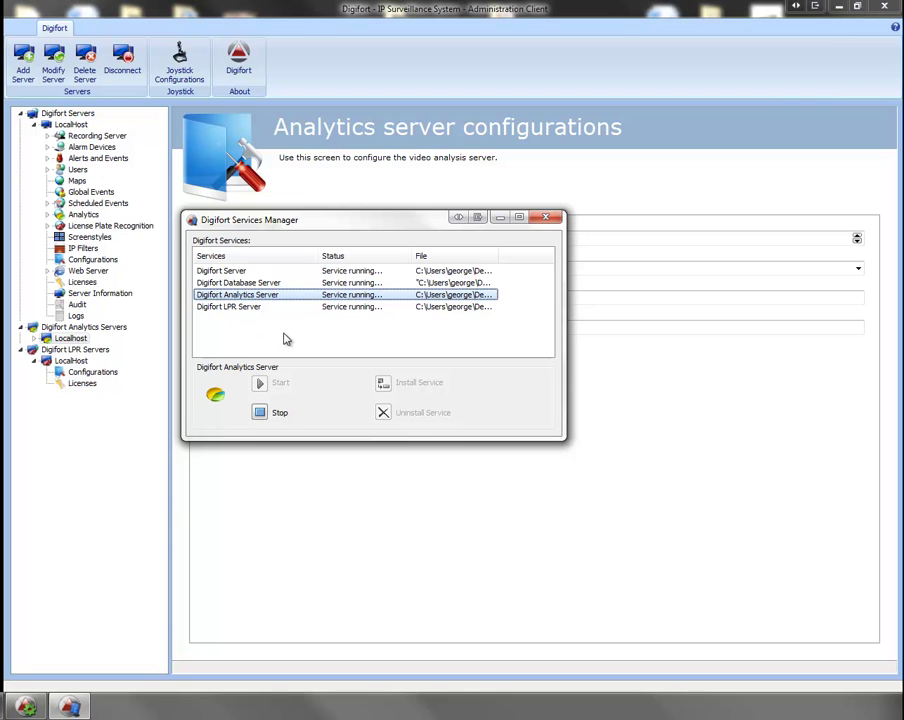
left_click(539, 219)
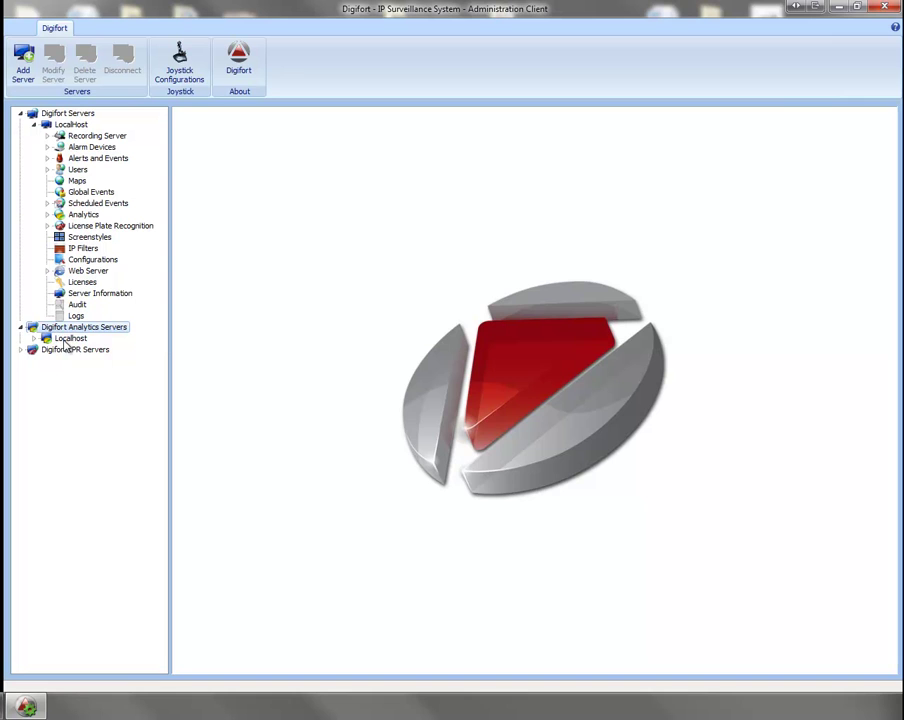
right_click(64, 342)
left_click(97, 341)
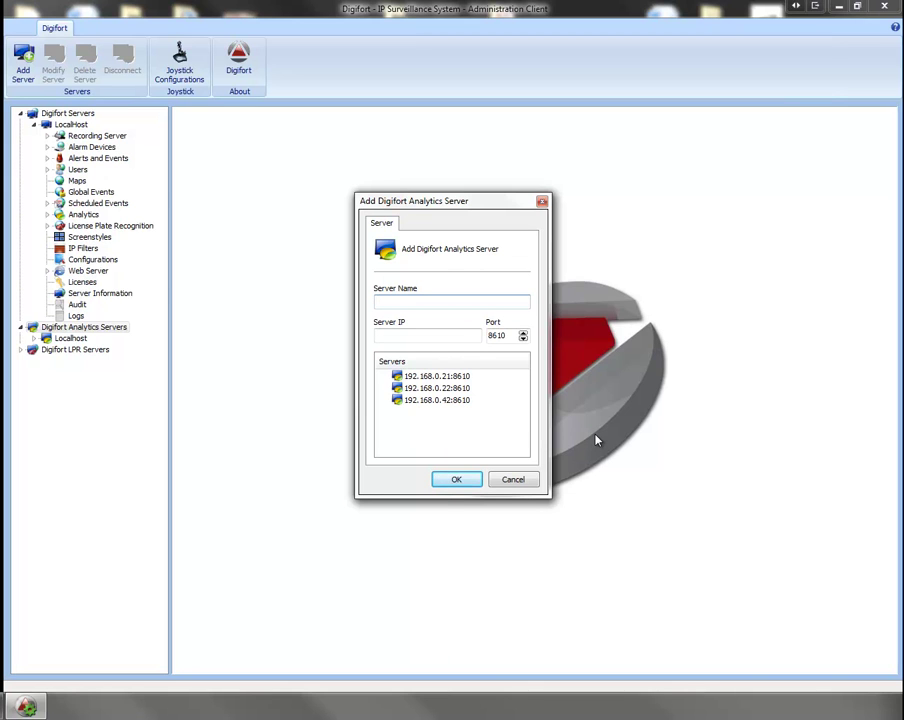
type("LocalHost")
key("Tab")
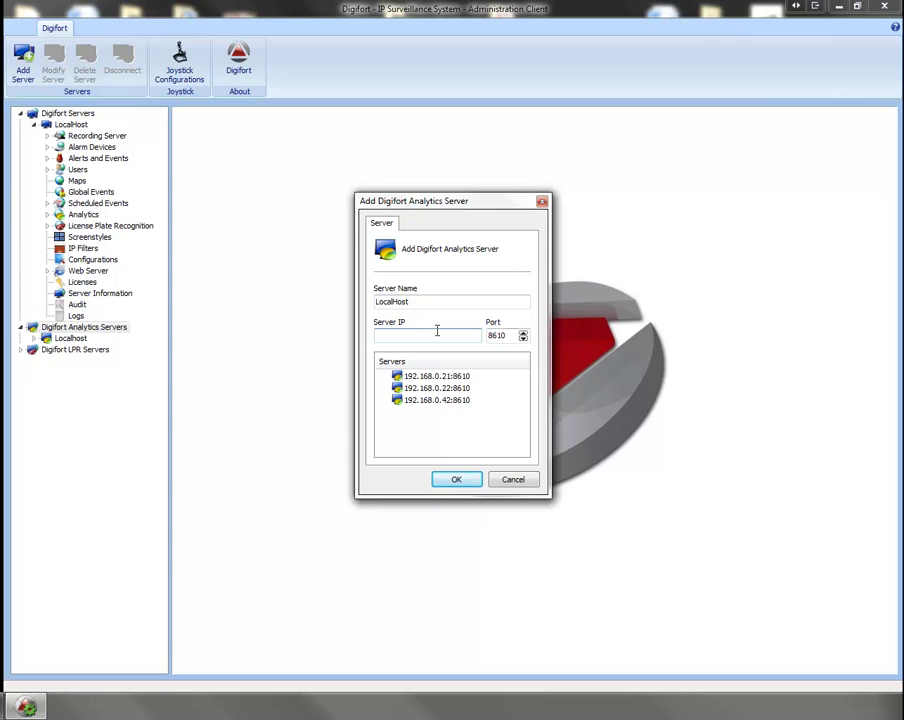
type("192.168.0.42")
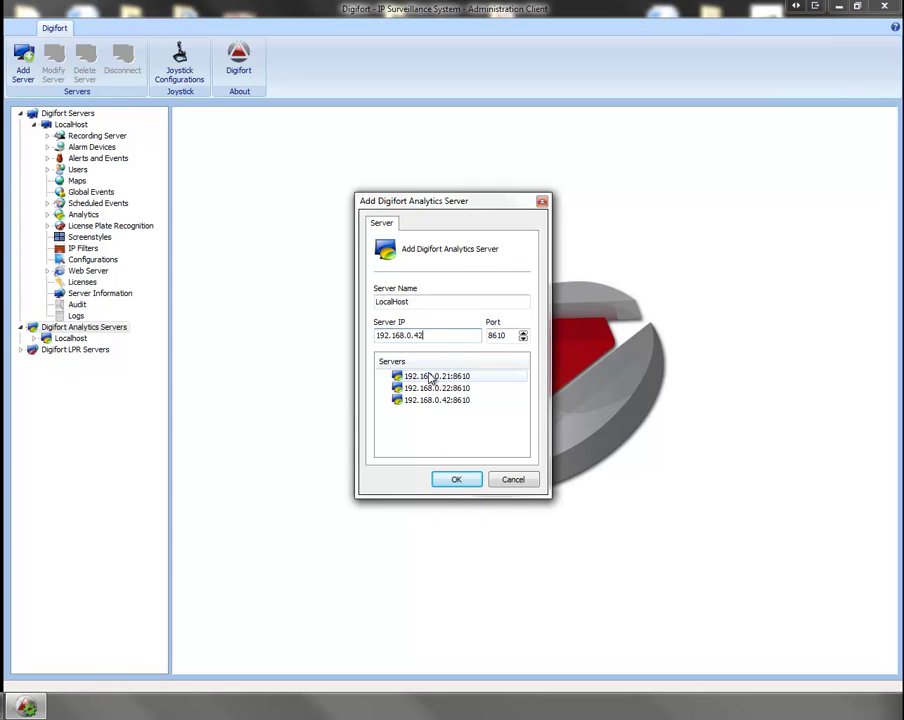
left_click(516, 481)
left_click(70, 338)
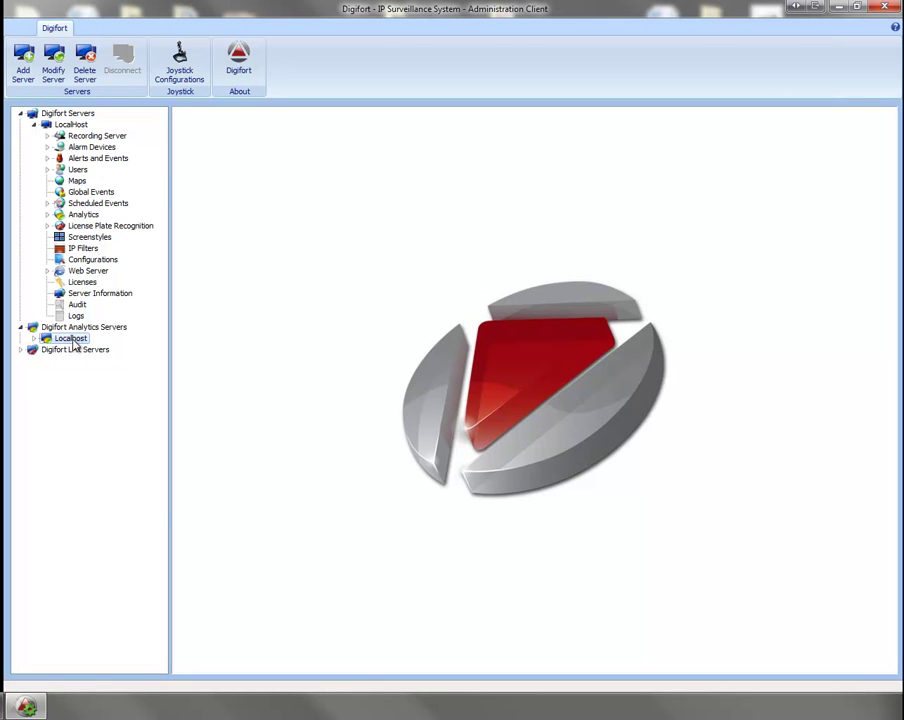
Step: Log in to the Localhost analytics server as admin and show its Configurations page
double_click(72, 339)
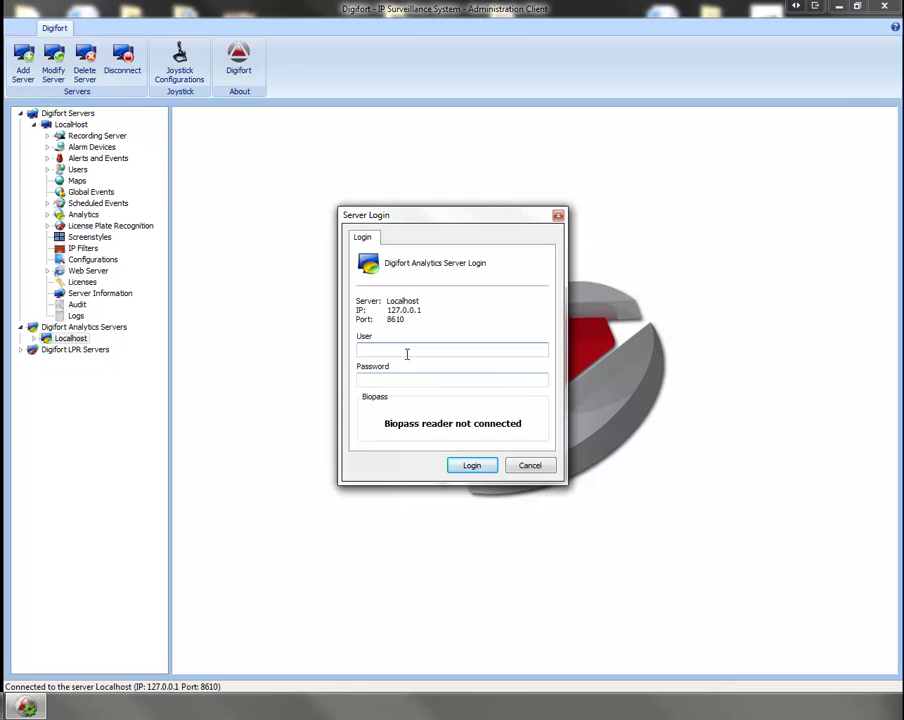
type("admin")
key("Return")
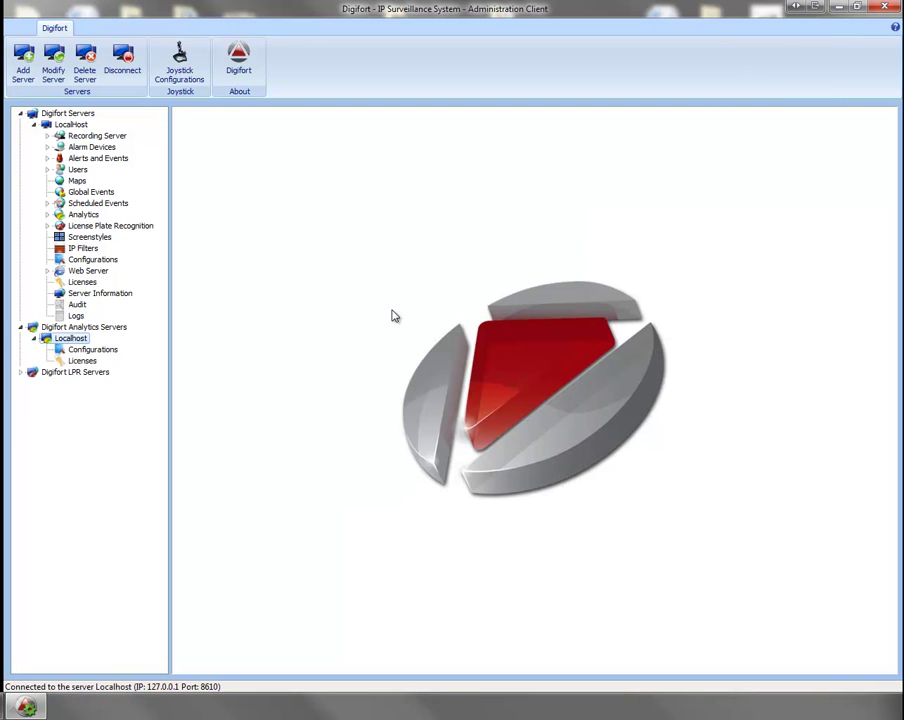
left_click(85, 348)
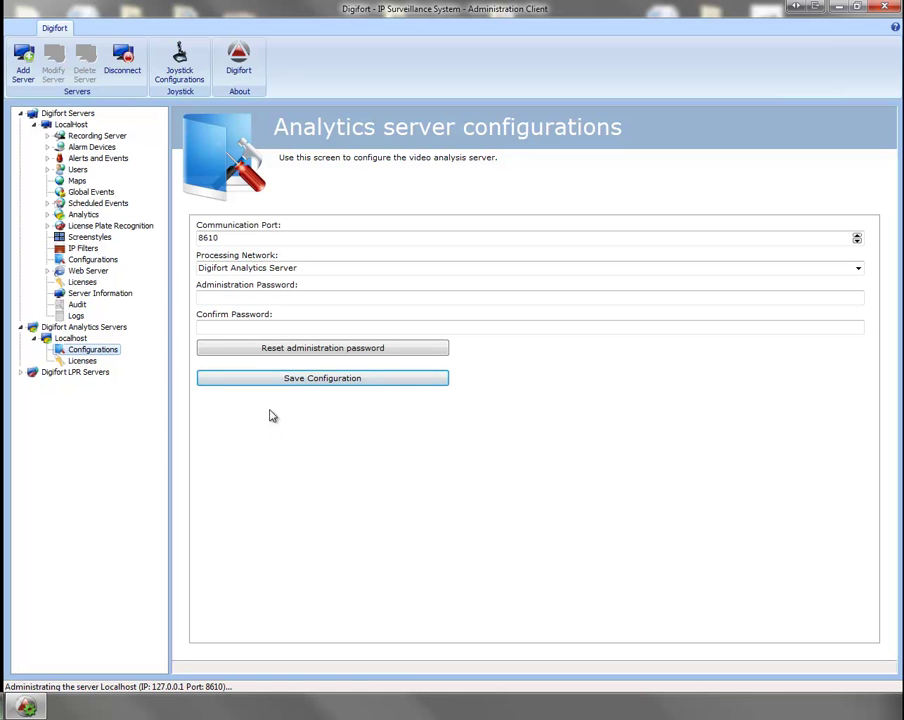
Step: Edit the communication port, set processing network to Digifort Analytics Server, and enter the administration password
left_click(249, 237)
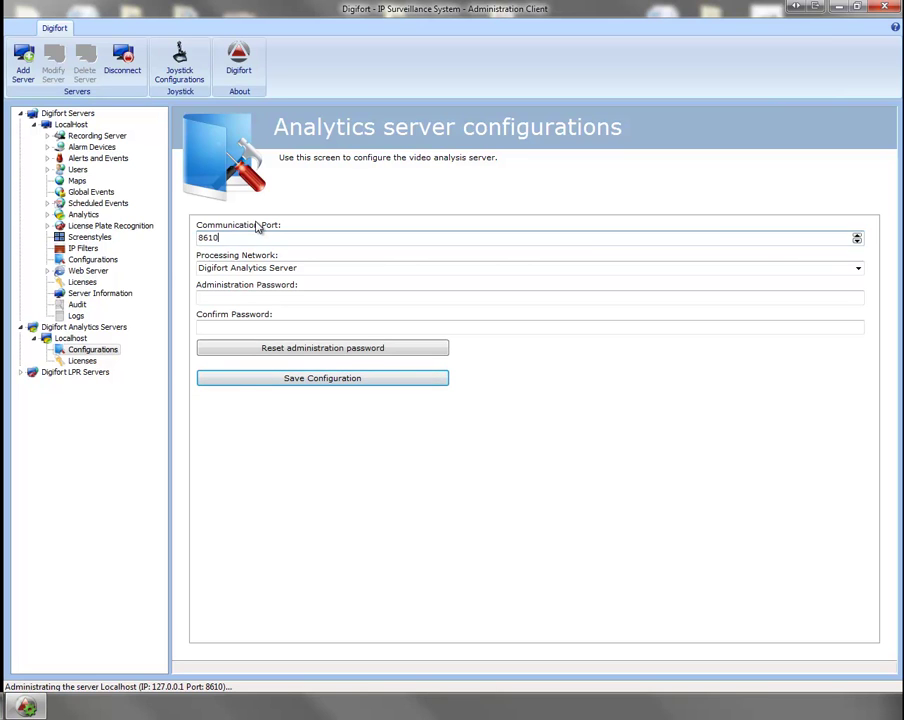
left_click(857, 268)
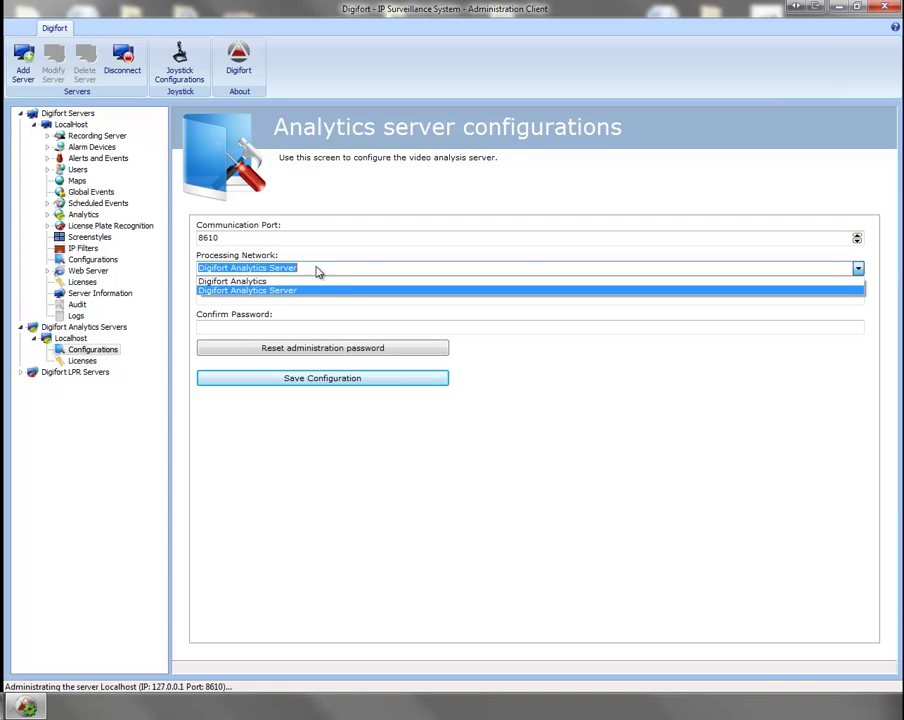
left_click(267, 283)
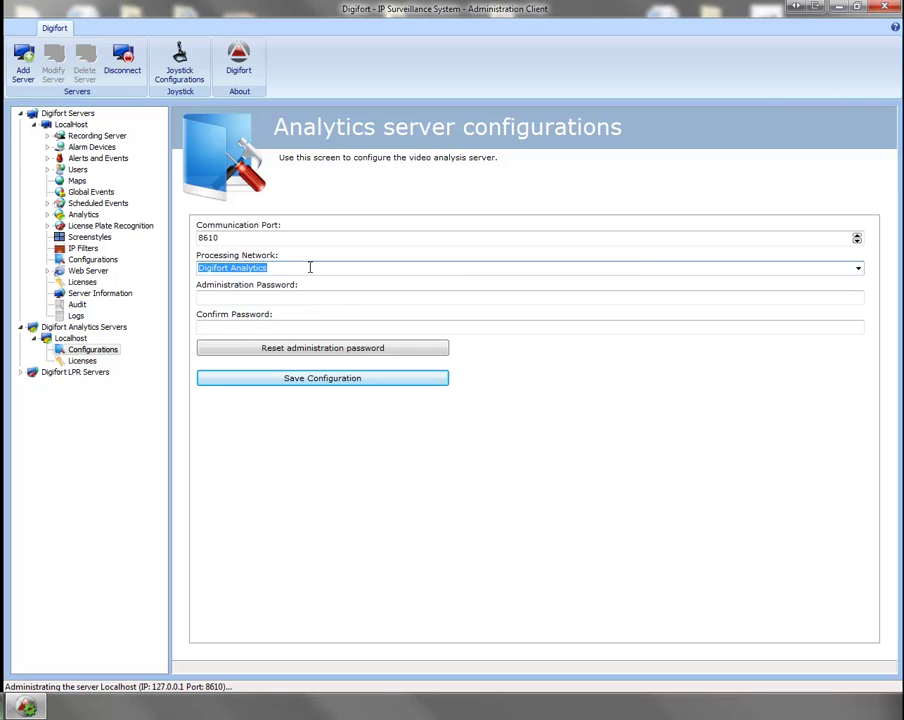
left_click(857, 272)
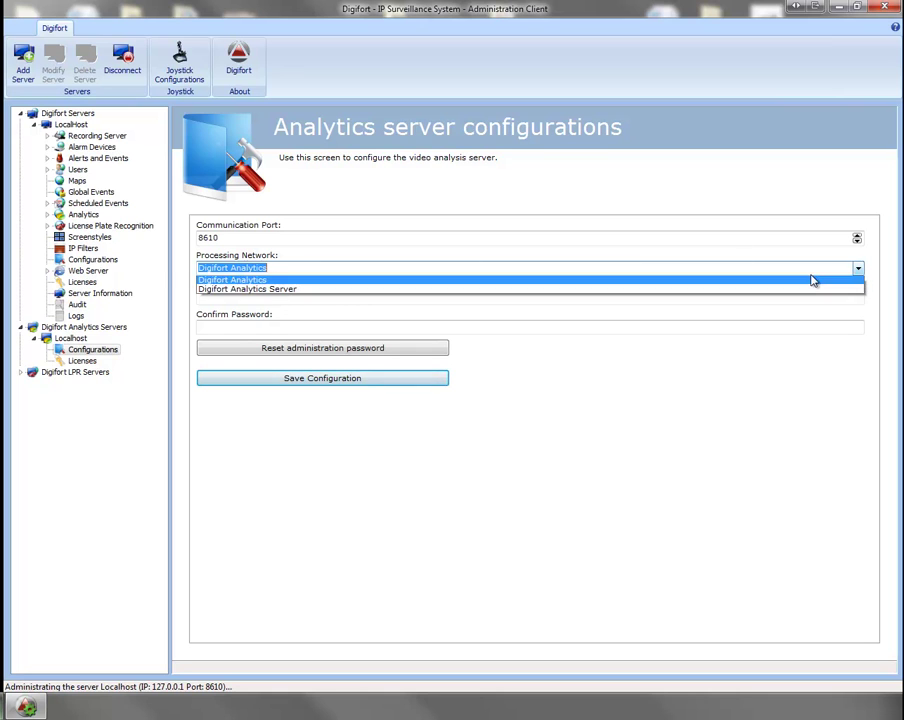
left_click(366, 291)
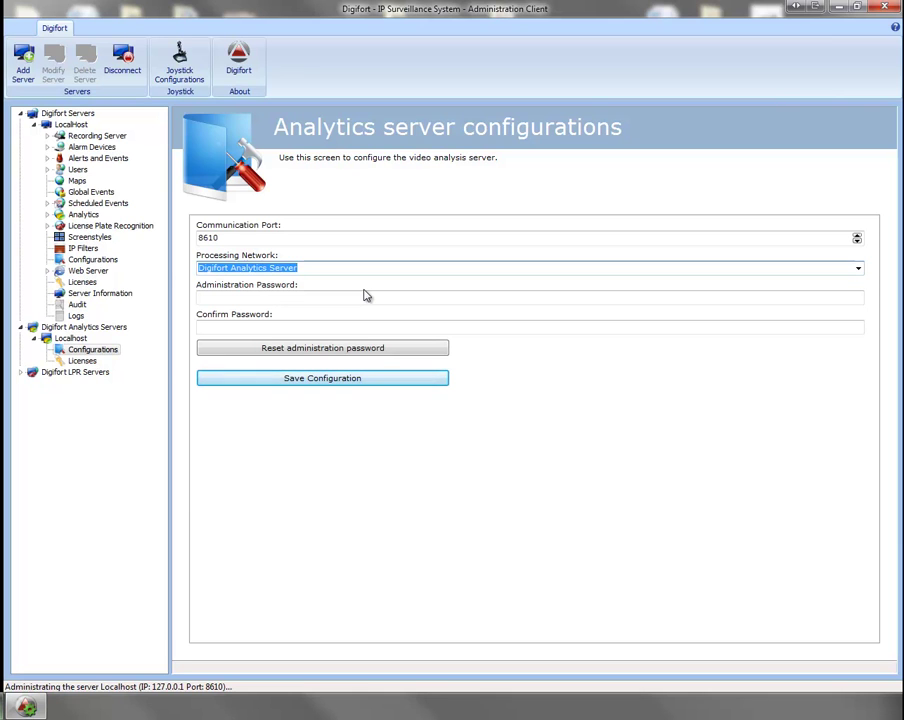
key("Tab")
key("Tab")
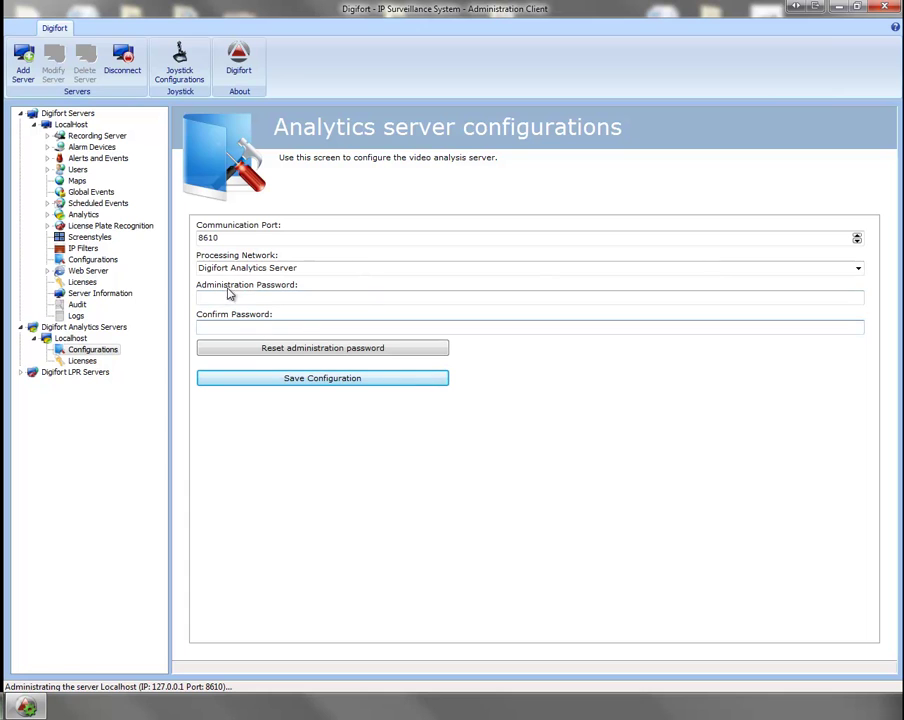
left_click(258, 296)
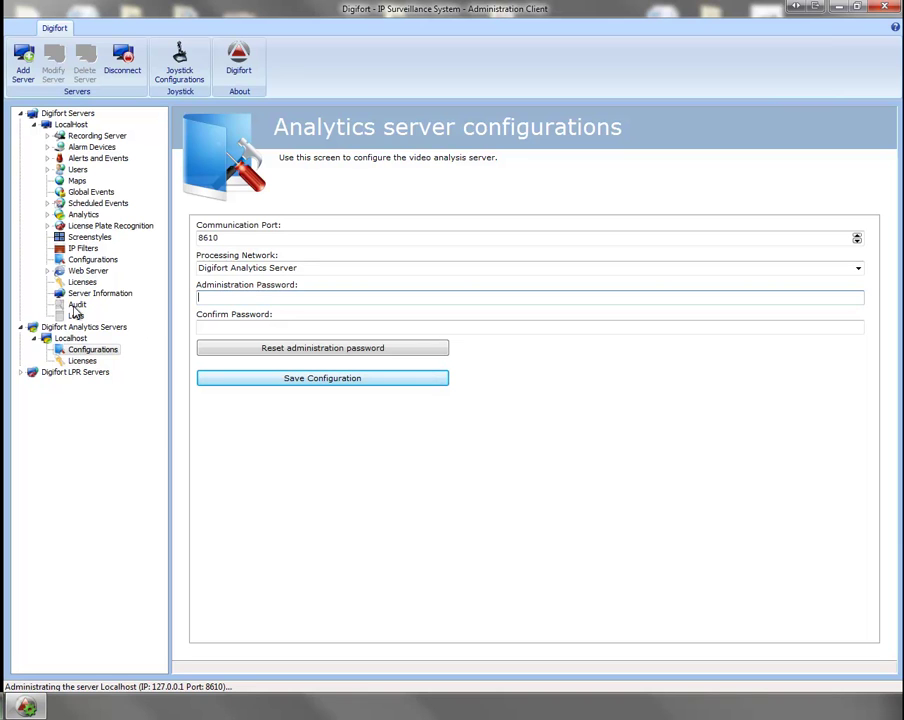
Step: Save the configuration, acknowledge the success message, and move to the Server licenses page
left_click(254, 379)
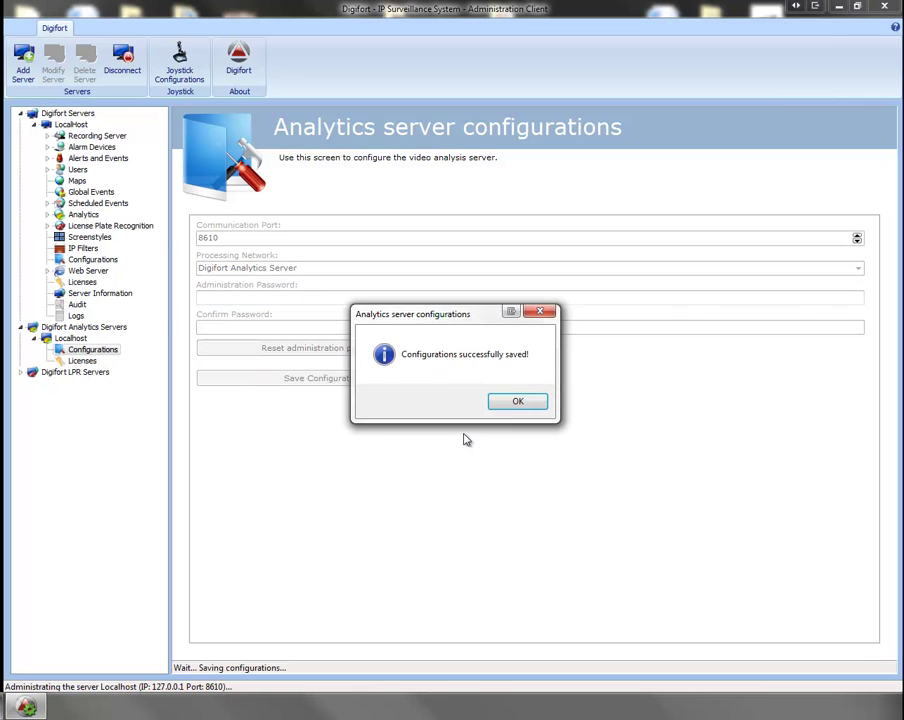
left_click(514, 398)
key("Down")
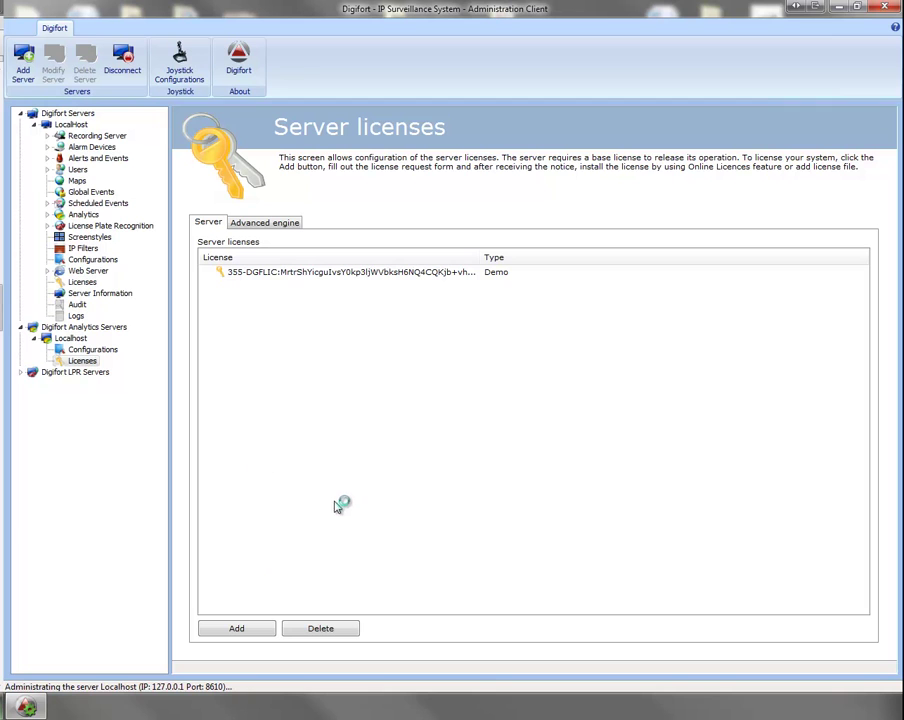
Step: Start a new analytics server license and begin sending registration data
left_click(237, 630)
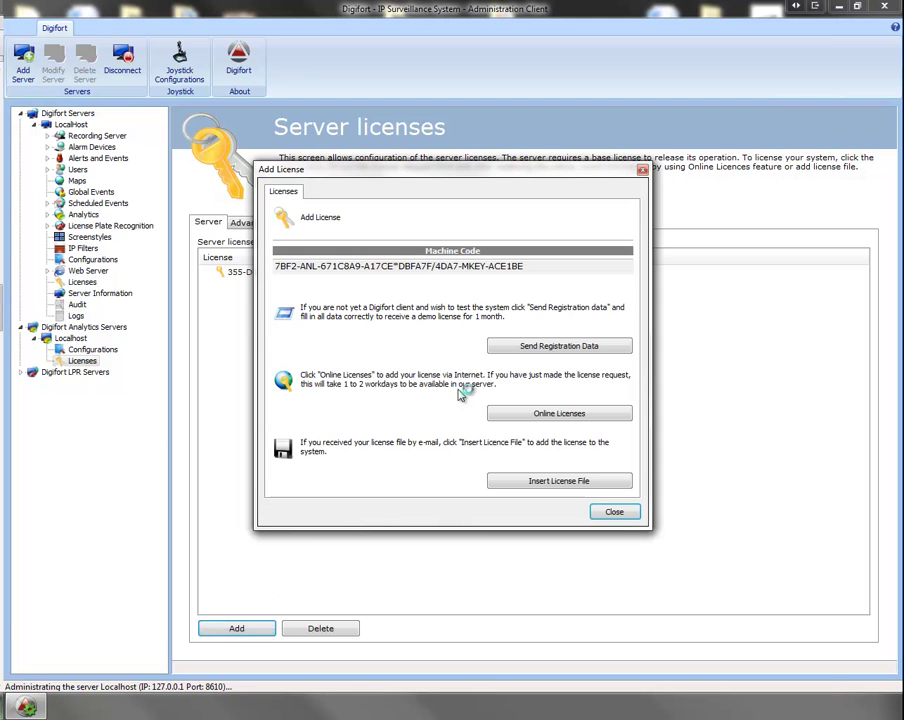
left_click(538, 348)
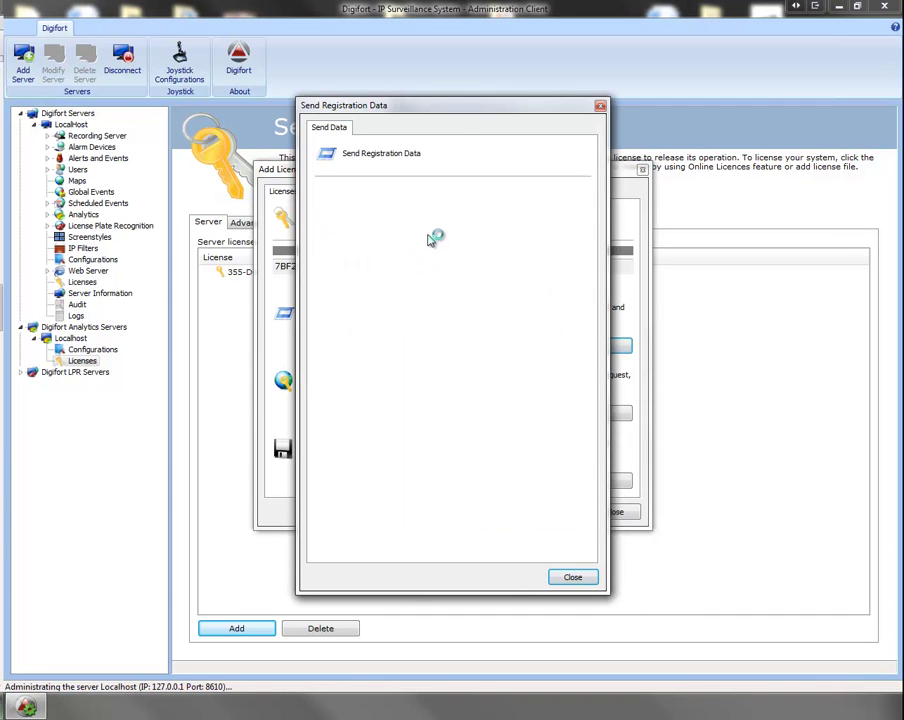
Step: Fill in company Digifort, the contact's name and the contact's e-mail in the registration form
mouse_move(462, 108)
left_mouse_down()
mouse_move(443, 72)
mouse_move(452, 92)
left_mouse_up()
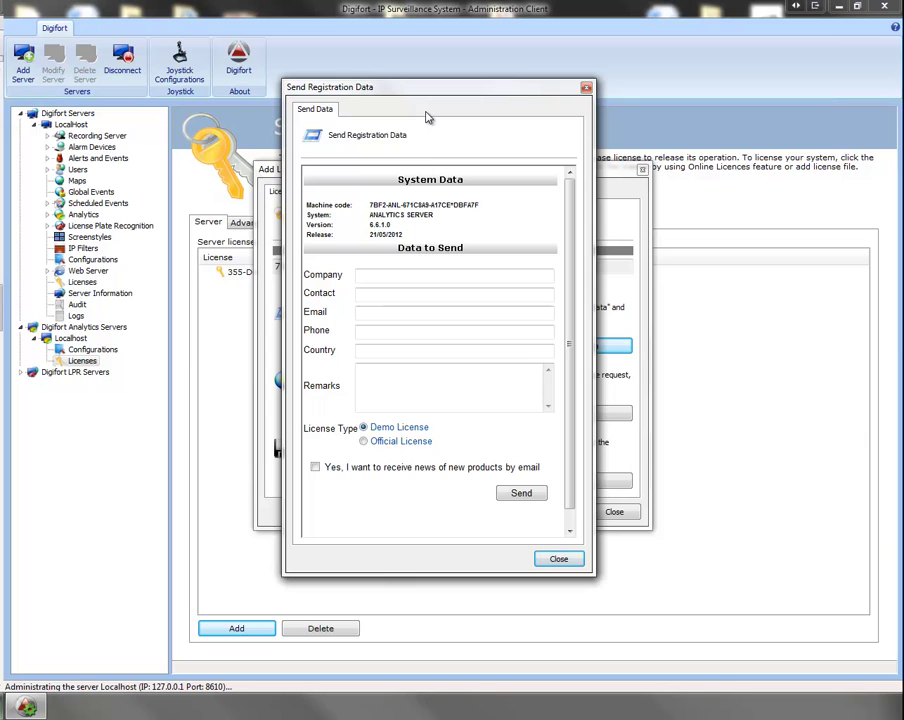
left_click(388, 274)
type("Digifort")
key("Tab")
type("George")
key("Tab")
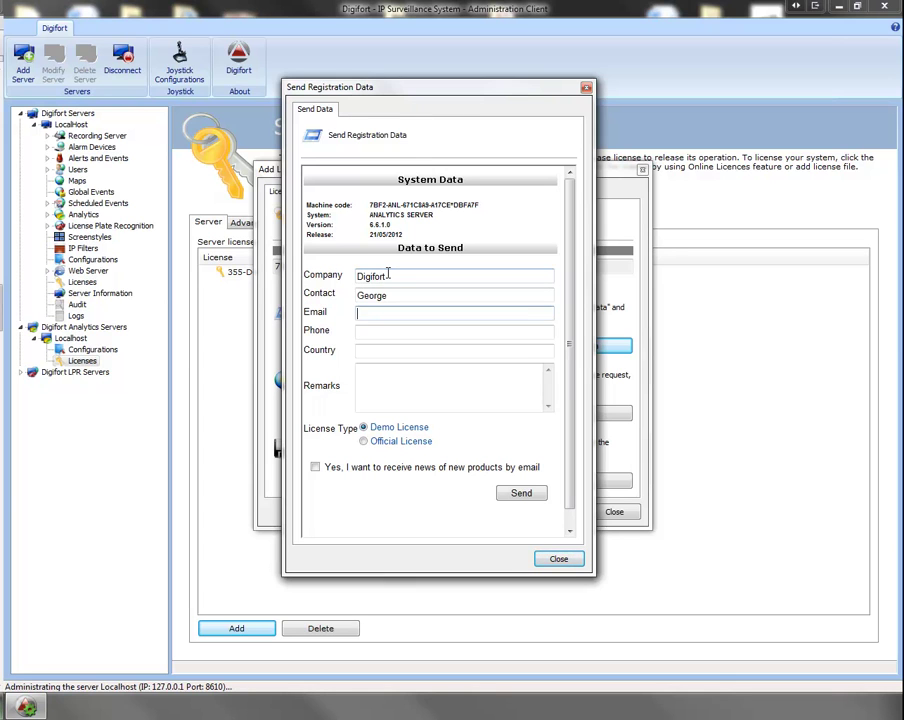
Step: Add the phone number, country Australia and remark 'Demo VCA', then send the request and close the confirmation
key("Tab")
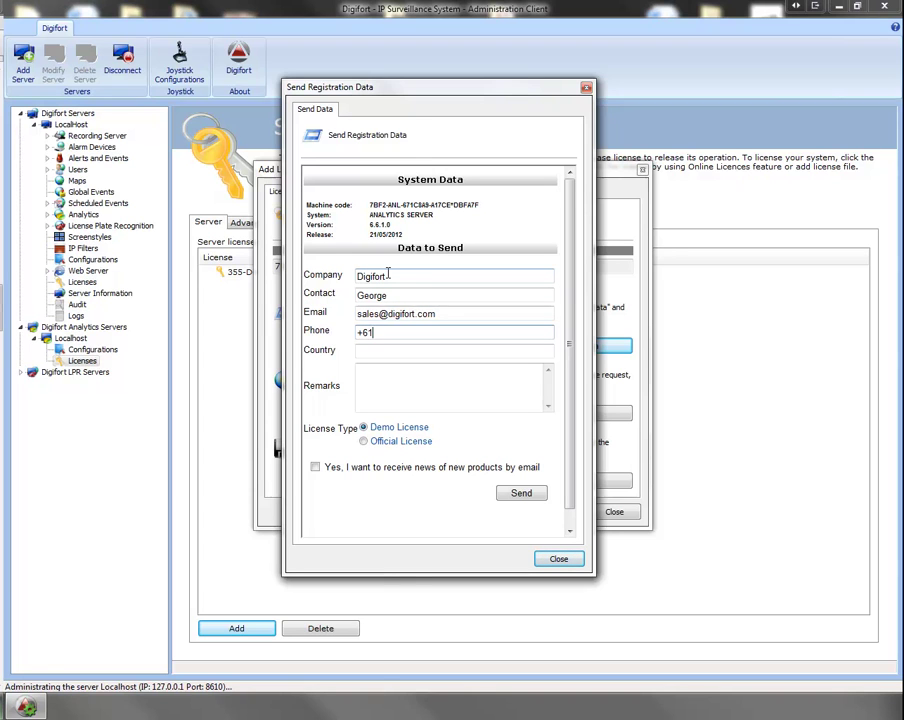
key("Tab")
type("Australia")
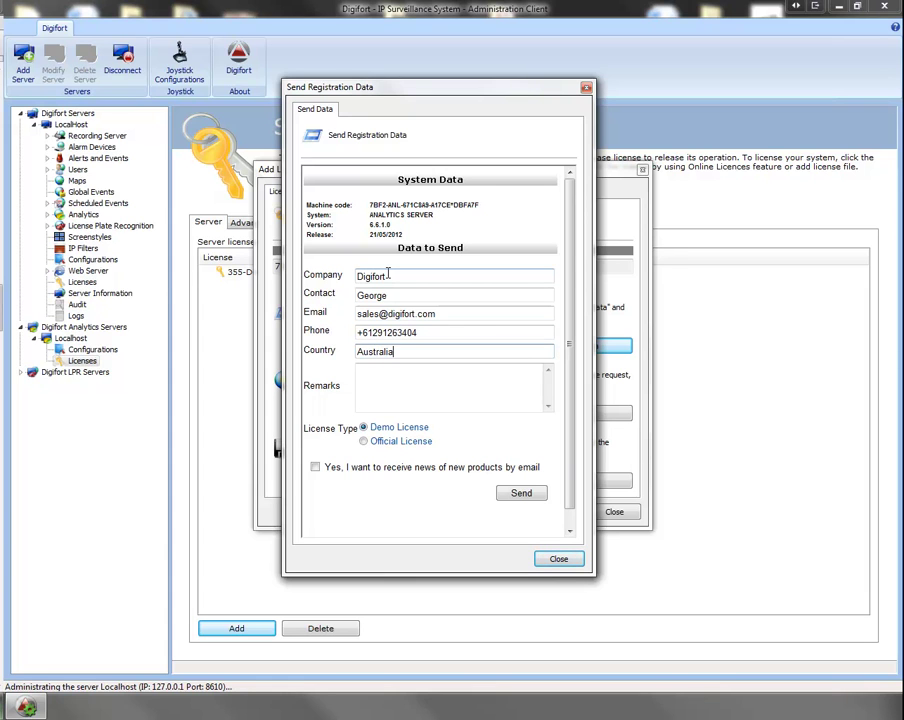
key("Tab")
type("Demo VCA")
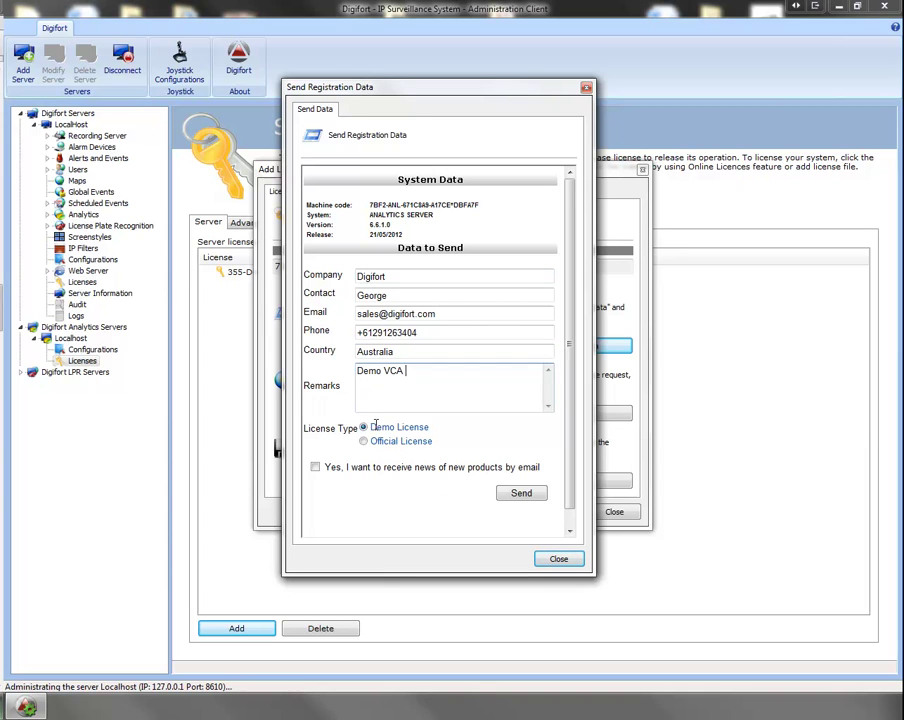
left_click(522, 494)
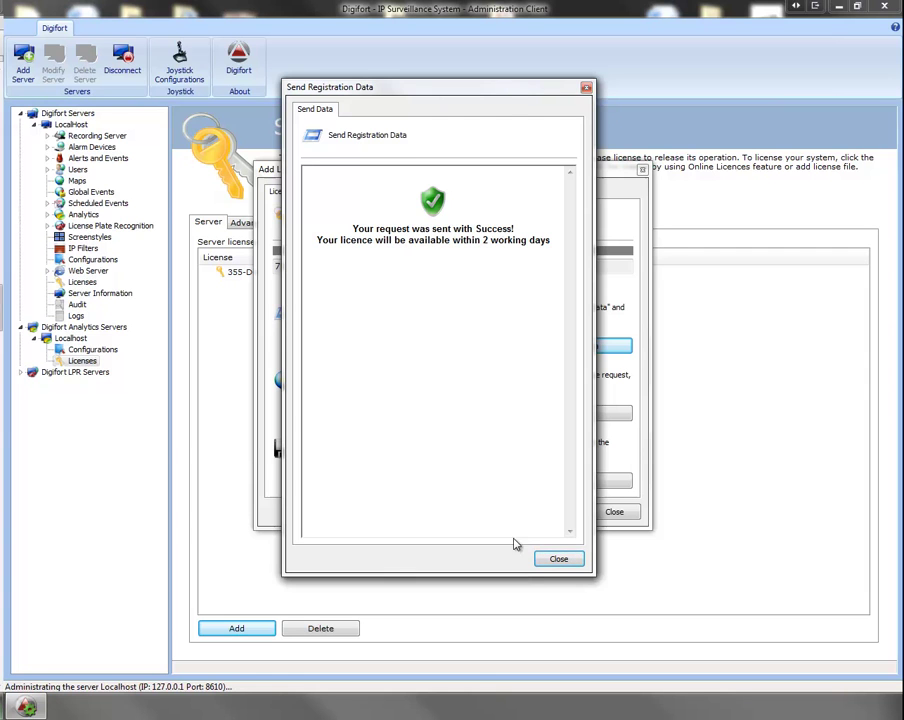
left_click(564, 558)
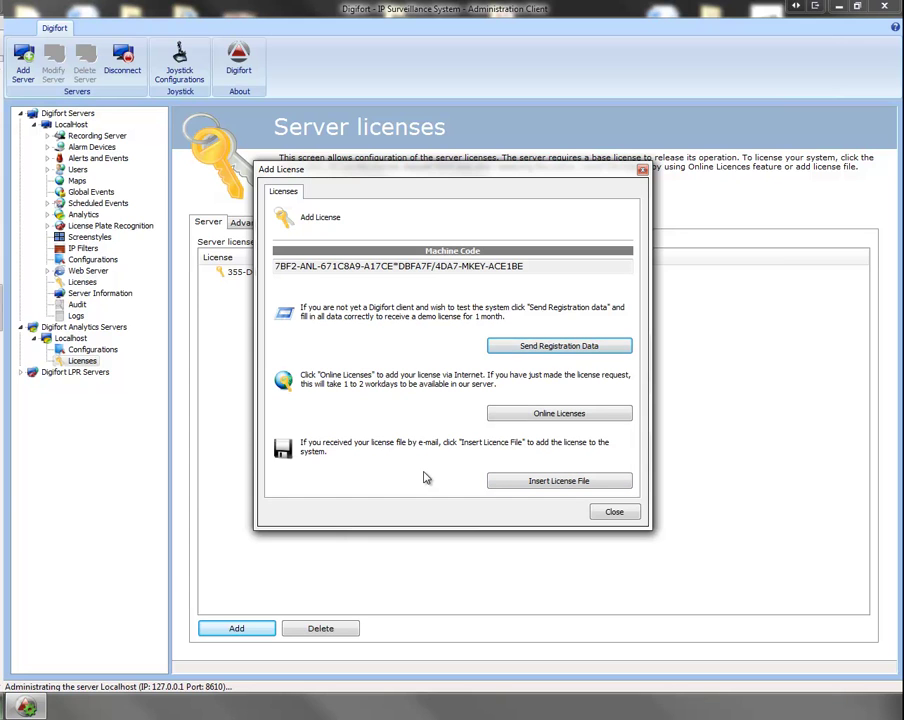
Step: Select the analytics server's full machine code and close the Add License dialog
left_click_drag(534, 266, 167, 290)
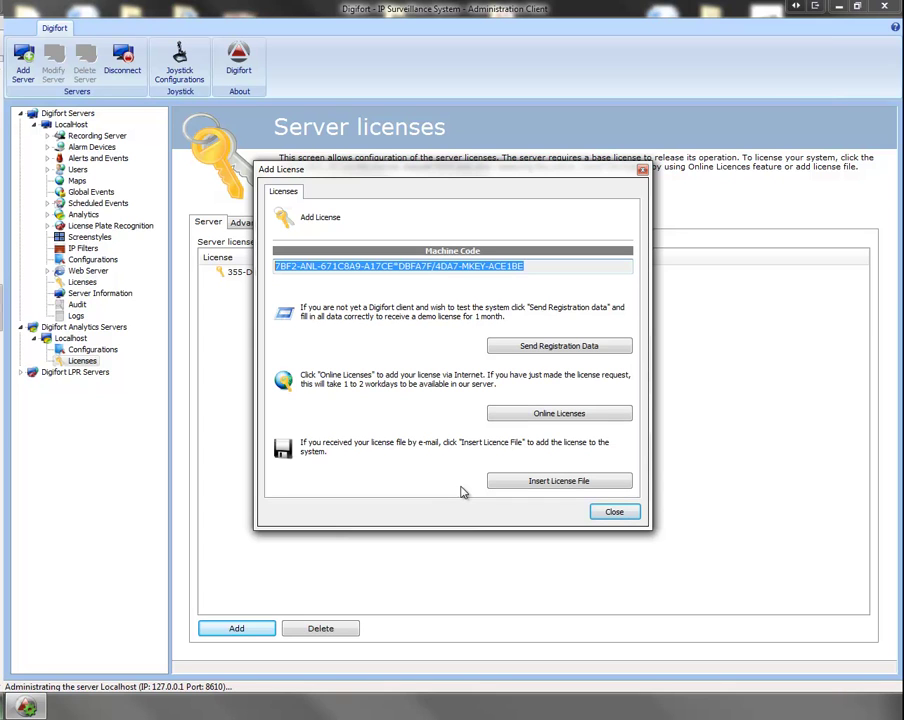
key("Escape")
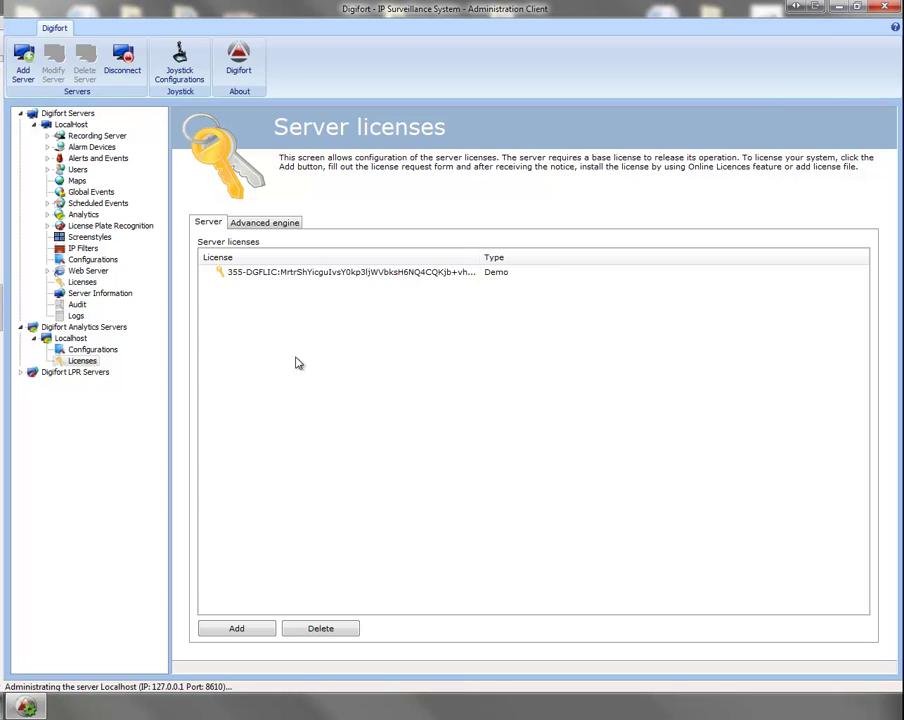
Step: Switch to the Advanced engine tab to list its two loaded licenses
left_click(266, 226)
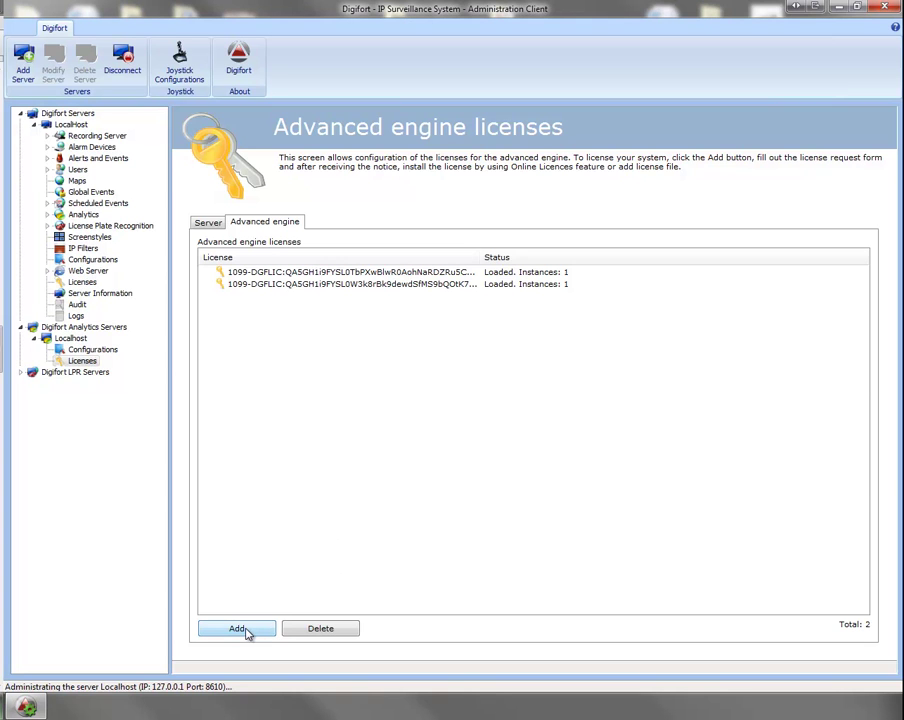
Step: Start an advanced engine license and select the entire second machine code line
left_click(245, 630)
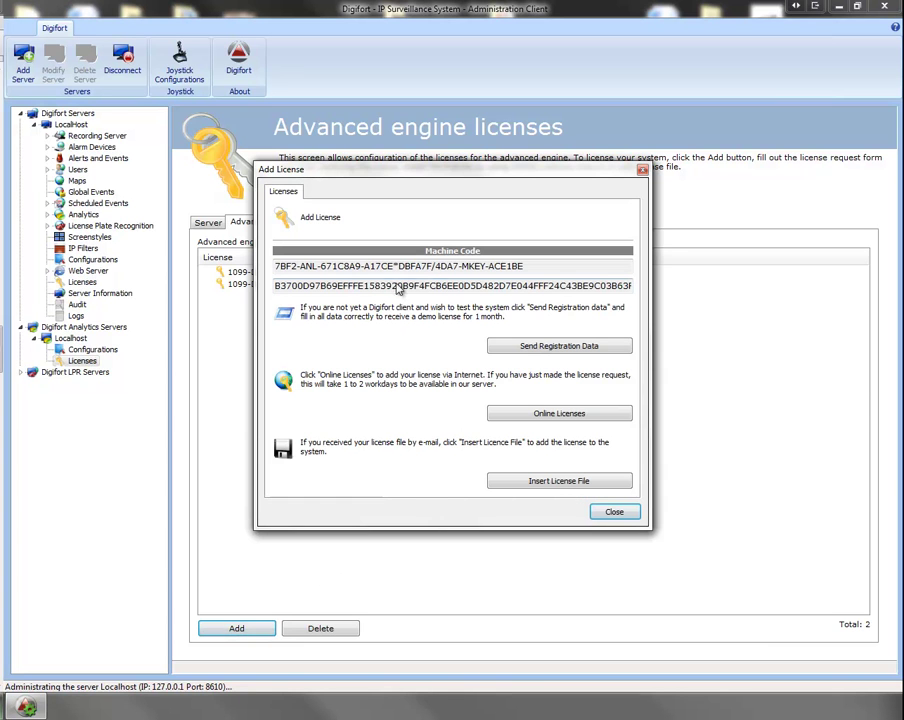
left_click_drag(563, 262, 272, 265)
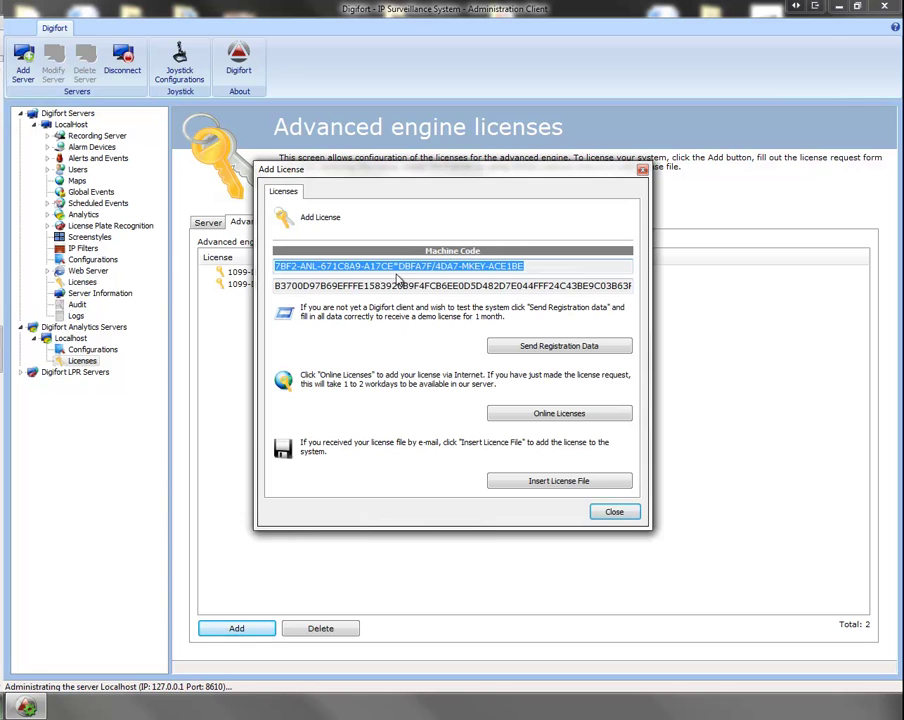
left_click(546, 265)
left_click_drag(546, 265, 272, 266)
left_click_drag(277, 289, 620, 275)
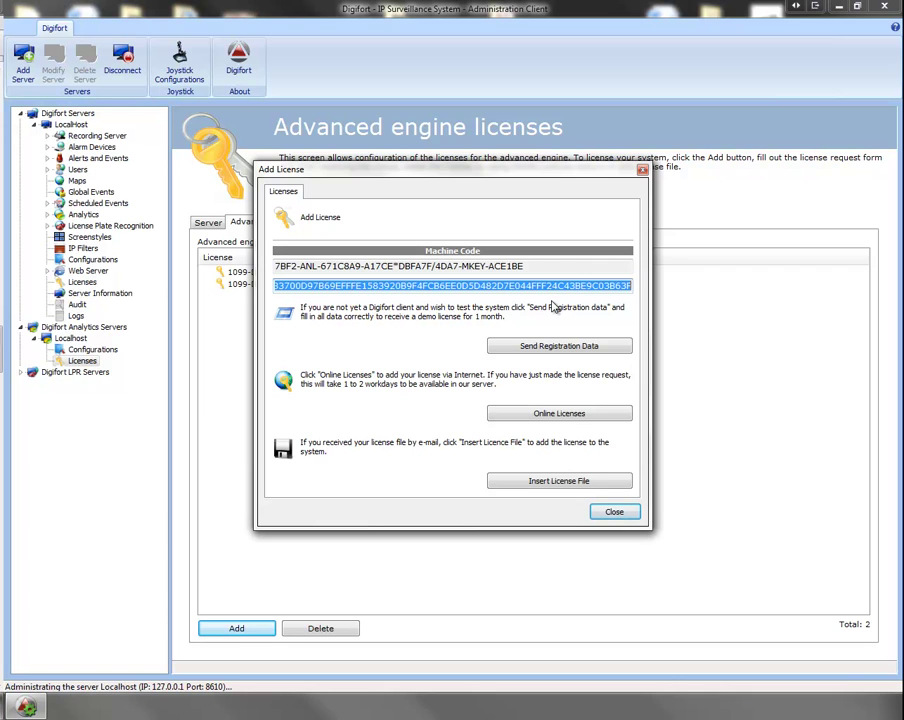
left_click(540, 266)
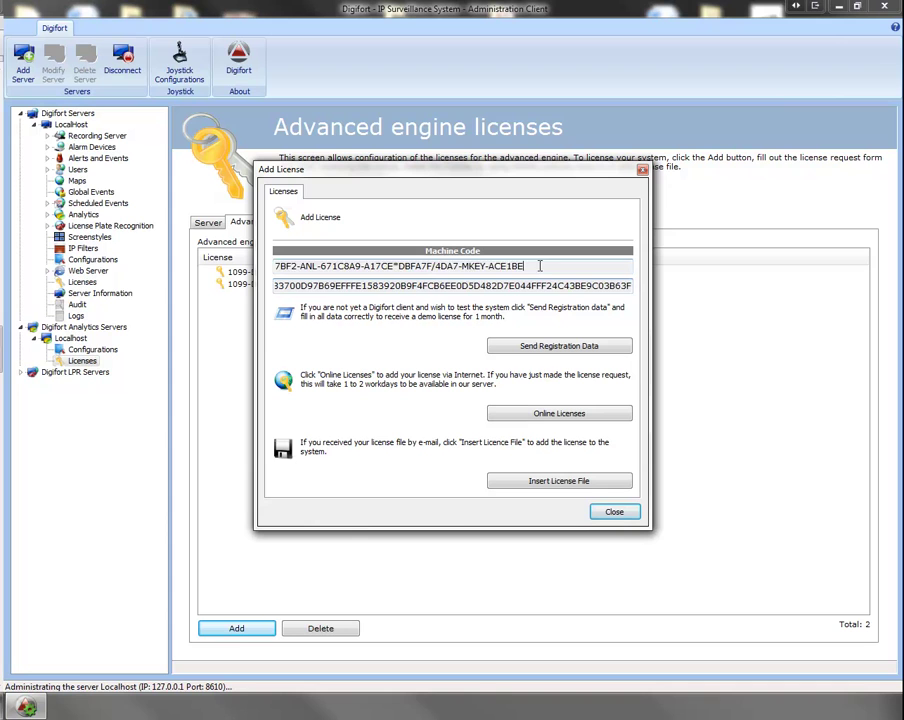
left_click_drag(540, 266, 275, 266)
left_click(307, 285)
double_click(310, 285)
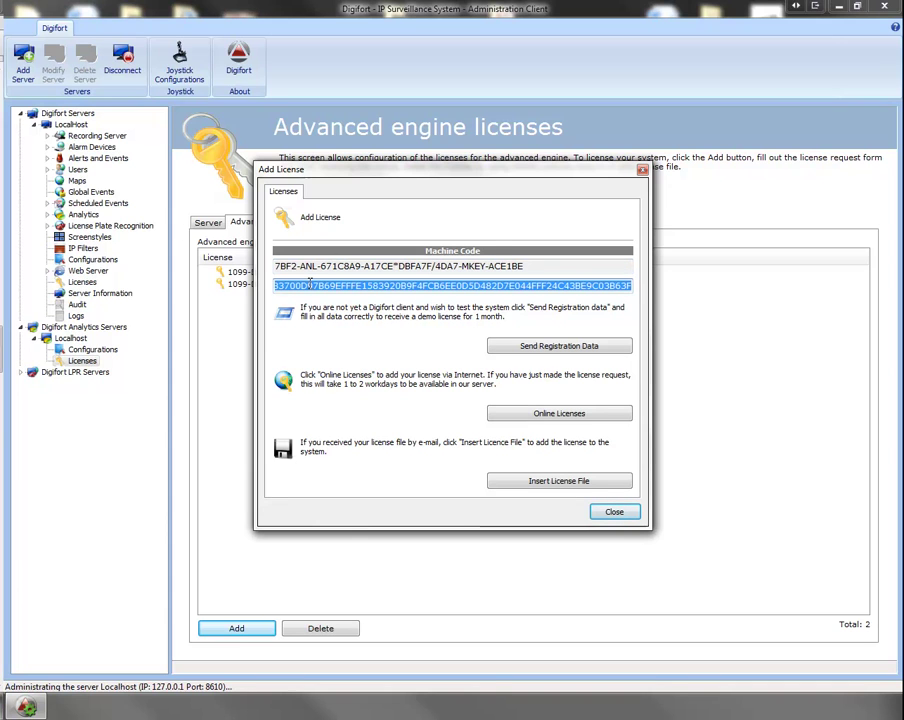